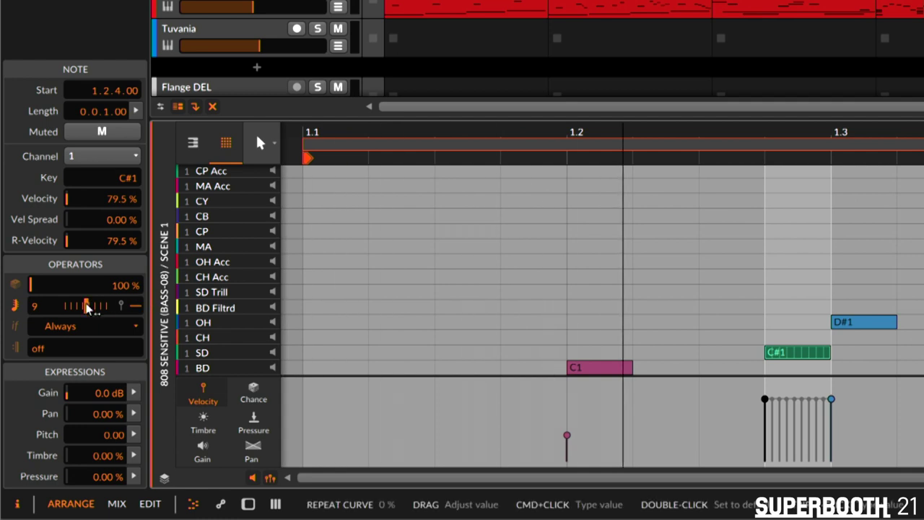
Curve the C#1 snare repeats to fade in velocity, use recurrence 3, and start playback.
drag(87, 307, 137, 314)
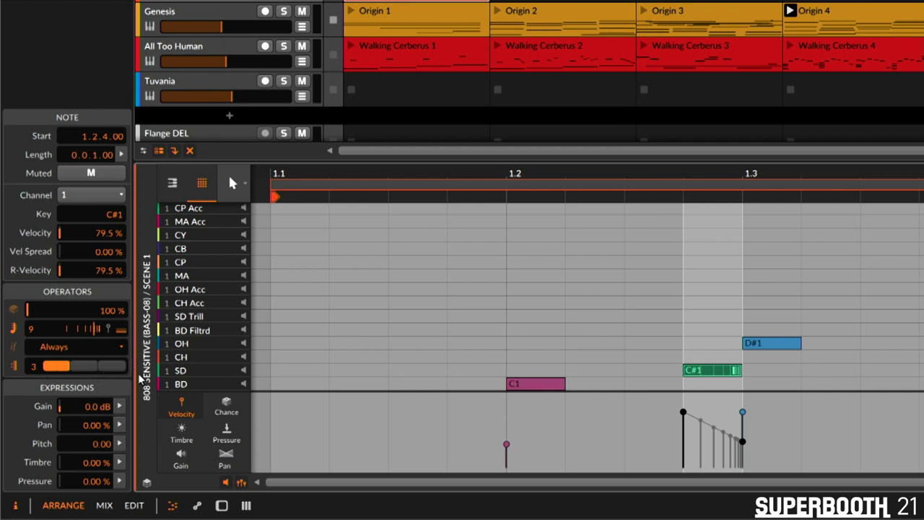
key(space)
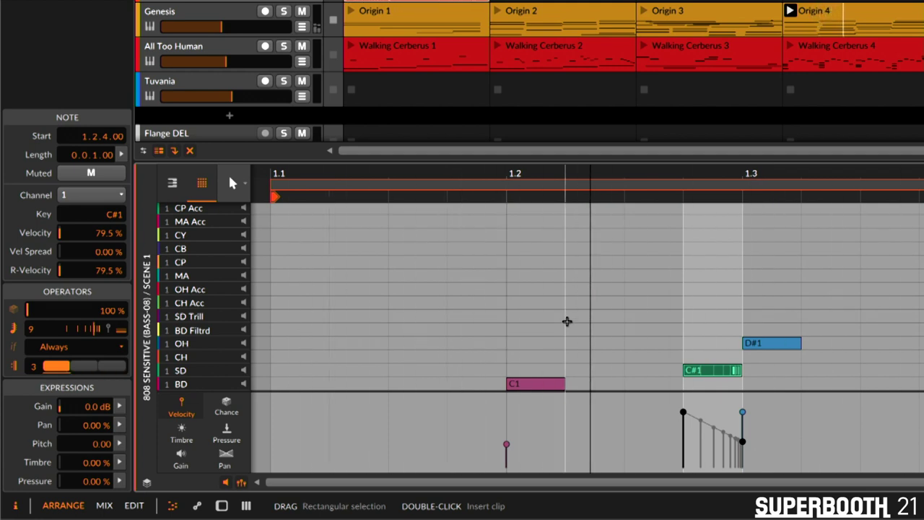
Set the D#1 open hi-hat note's Recurrence to 5 cycles, then deselect it.
click(748, 343)
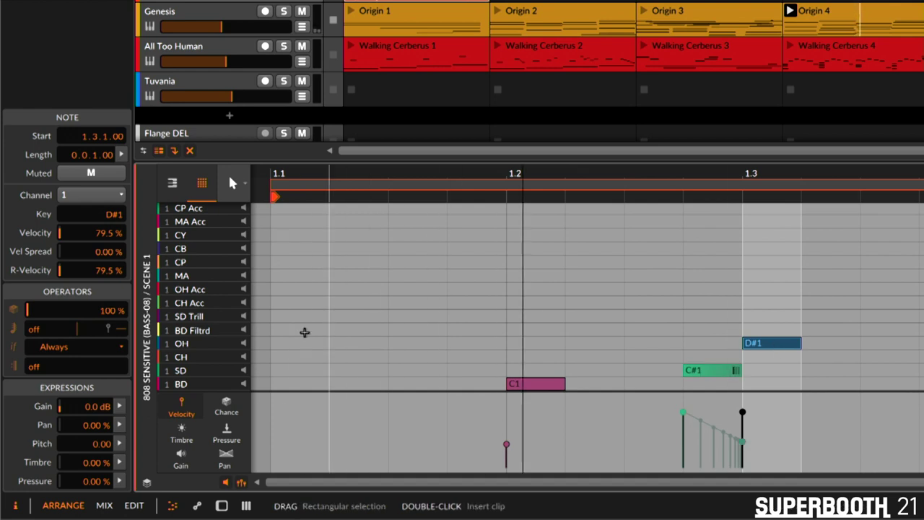
drag(72, 366, 72, 360)
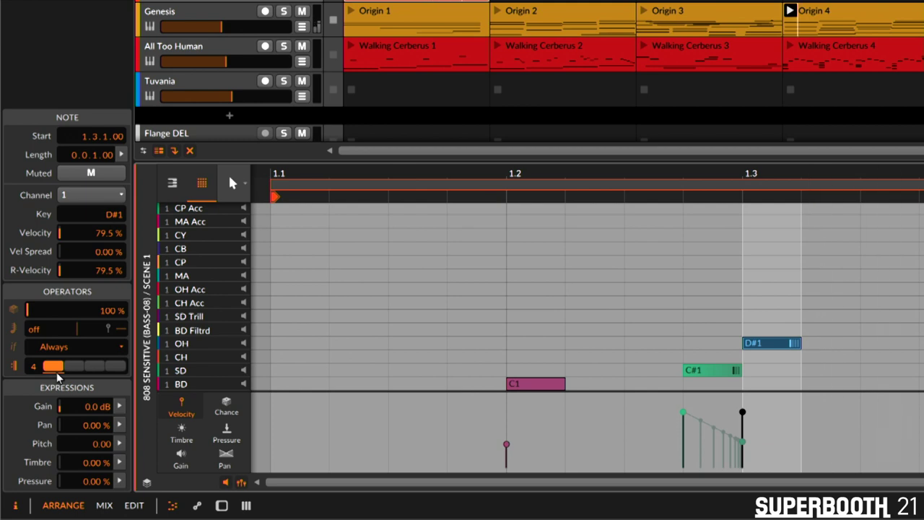
click(379, 330)
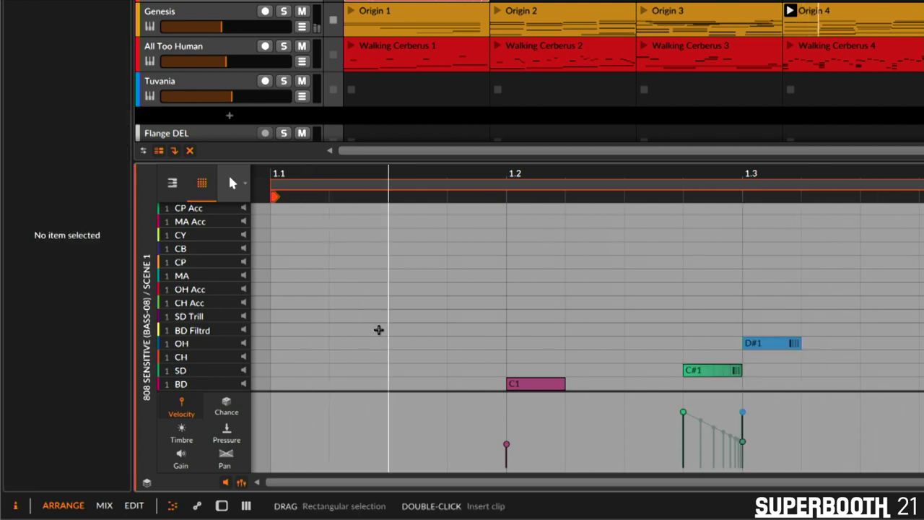
click(772, 346)
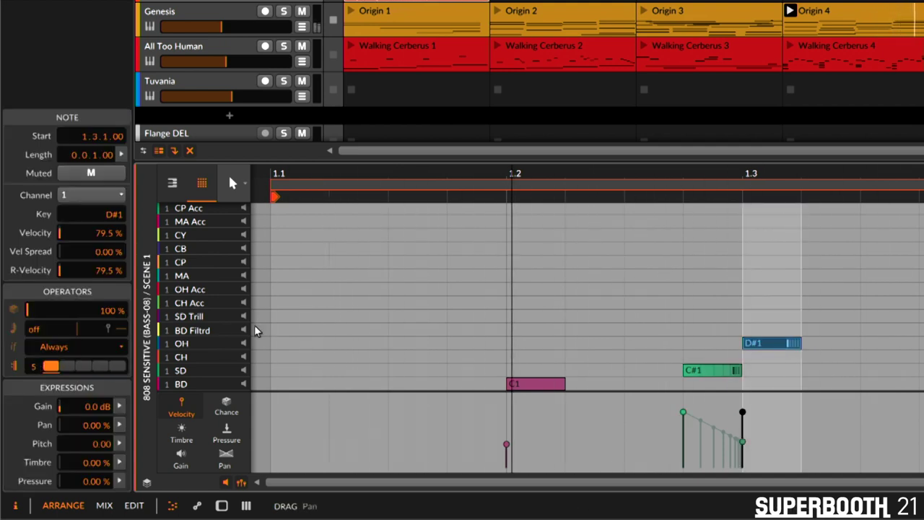
click(296, 327)
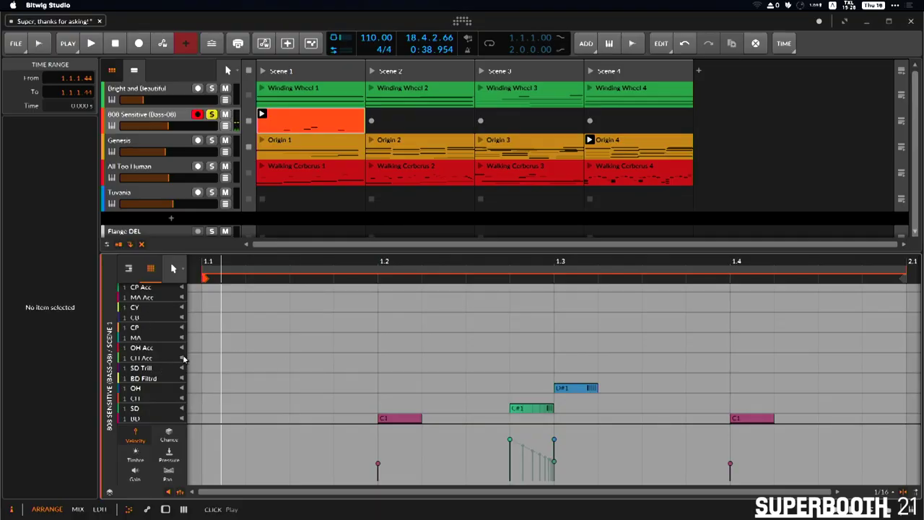
Draw 13 F#1 notes across the CH Acc row, play them, and select them to show Chance.
mouse_move(214, 359)
mouse_down()
mouse_move(600, 351)
mouse_move(735, 353)
mouse_move(741, 361)
mouse_up()
key(space)
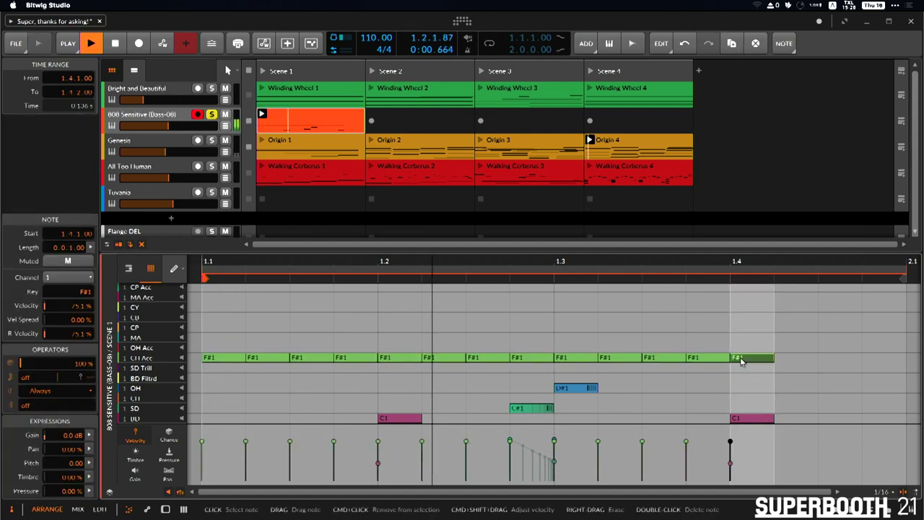
click(155, 359)
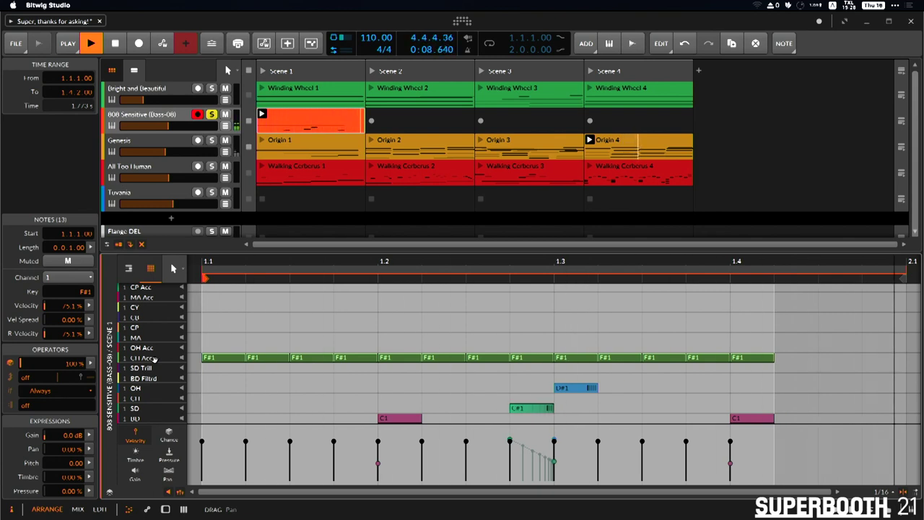
click(44, 376)
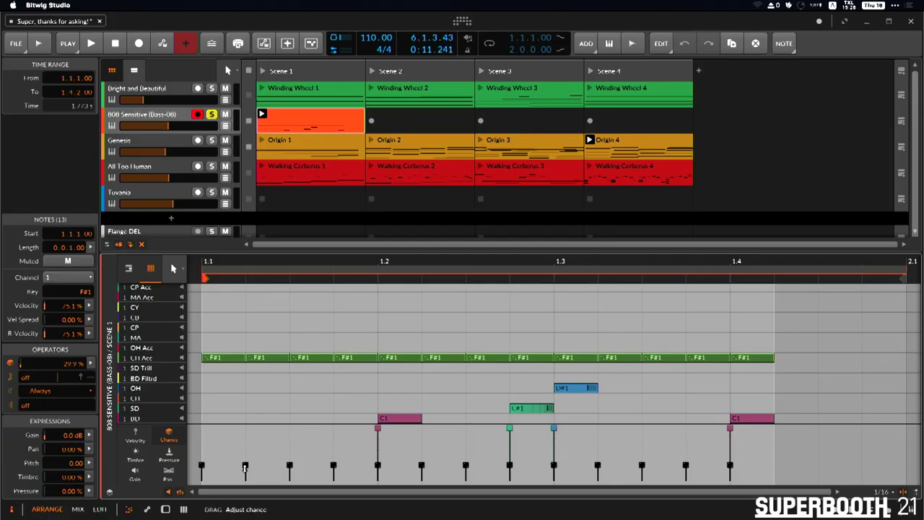
Lower the 13 F#1 hi-hats' chance to 20.6%, audition the clip, and reselect the row.
drag(244, 470, 245, 475)
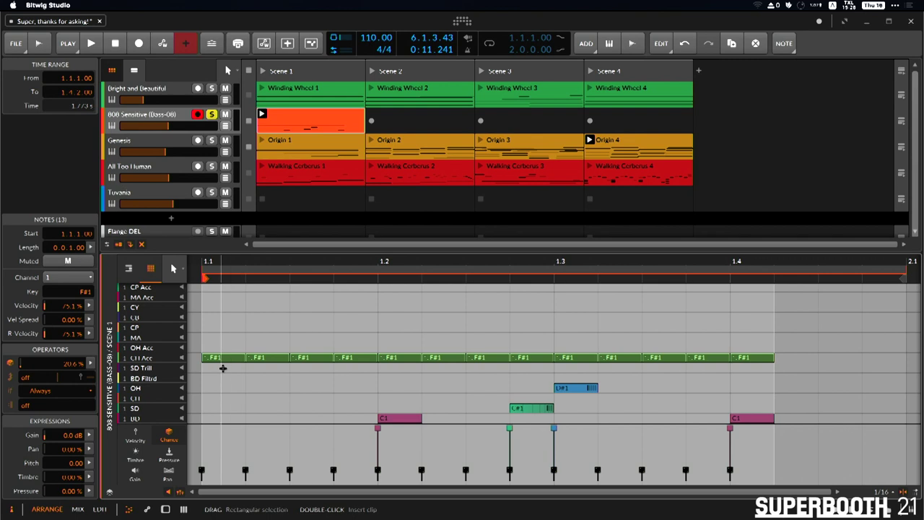
click(325, 408)
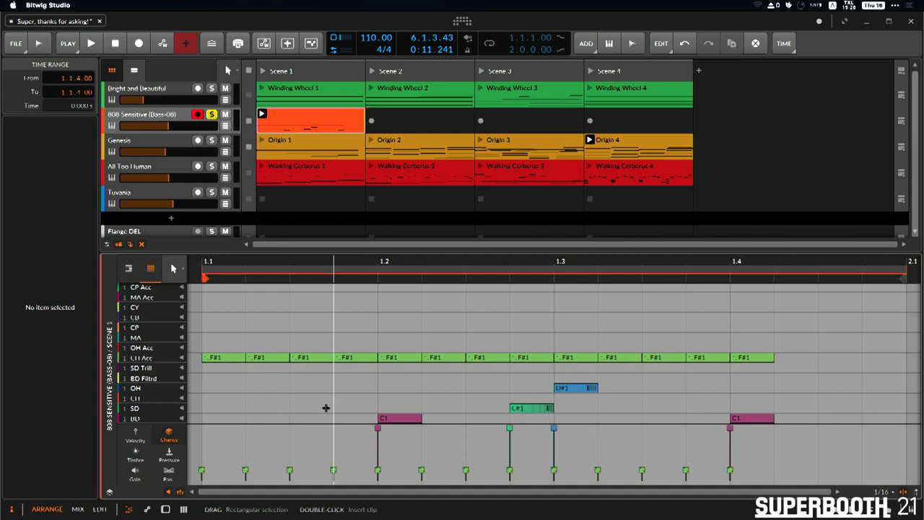
key(space)
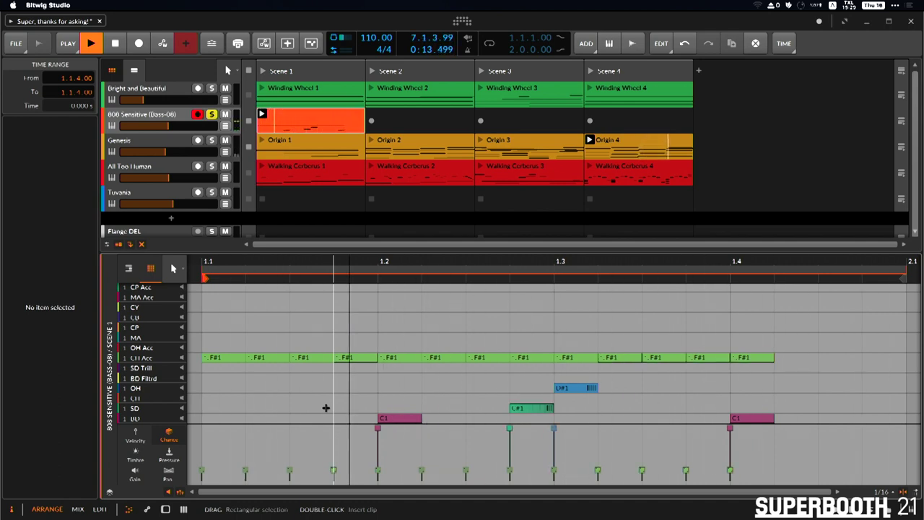
key(space)
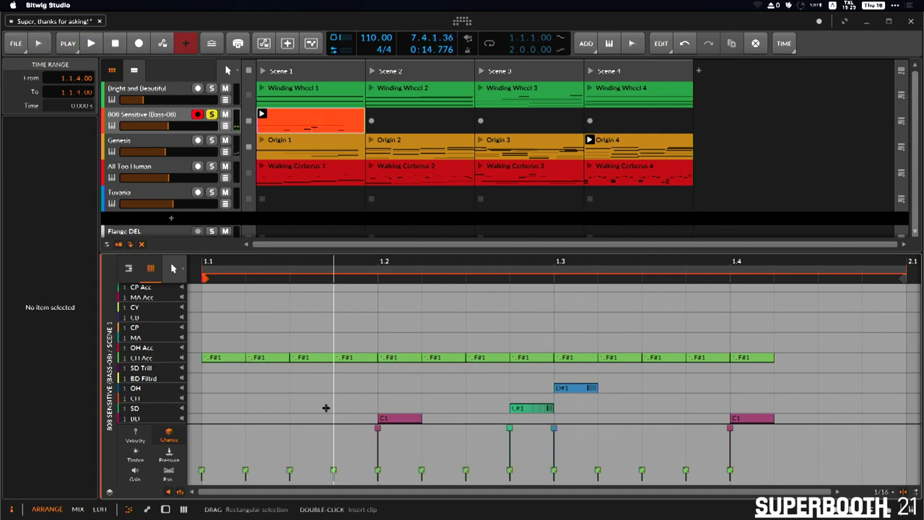
click(153, 358)
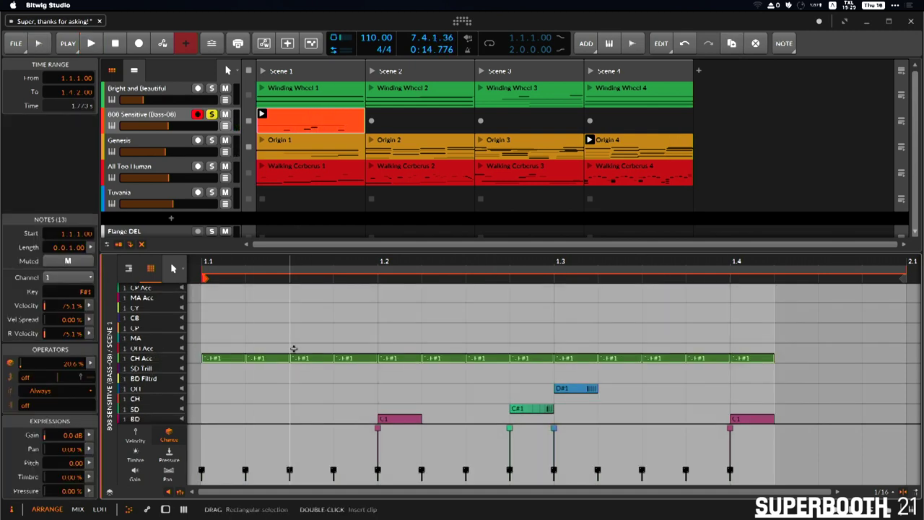
Copy the 13 hi-hat notes up to the RS row as E2 and raise their chance to 80.2%.
scroll(294, 348, up, 4)
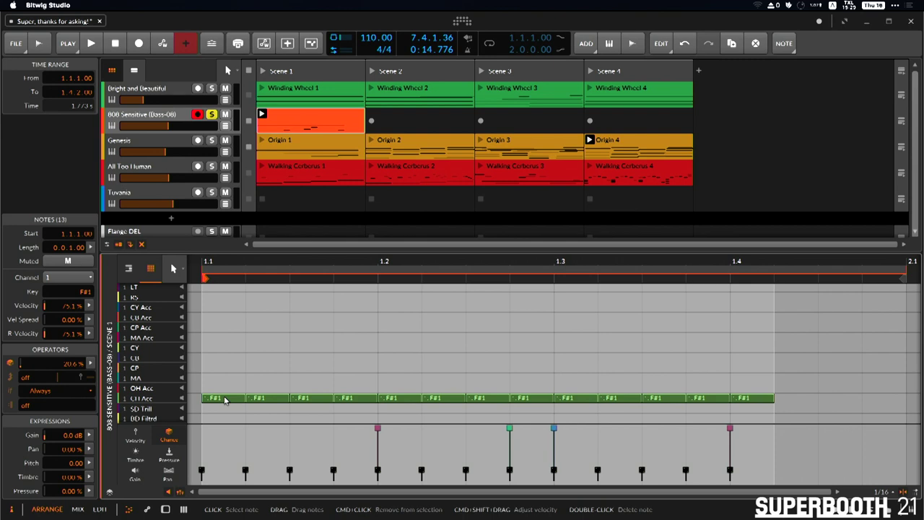
click(225, 400)
key(super+a)
drag(229, 401, 229, 301)
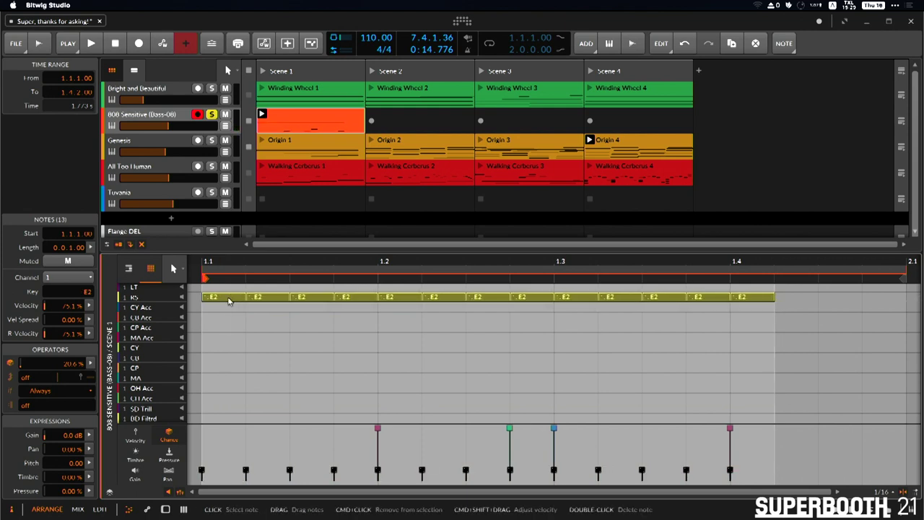
key(super+z)
drag(228, 402, 216, 299)
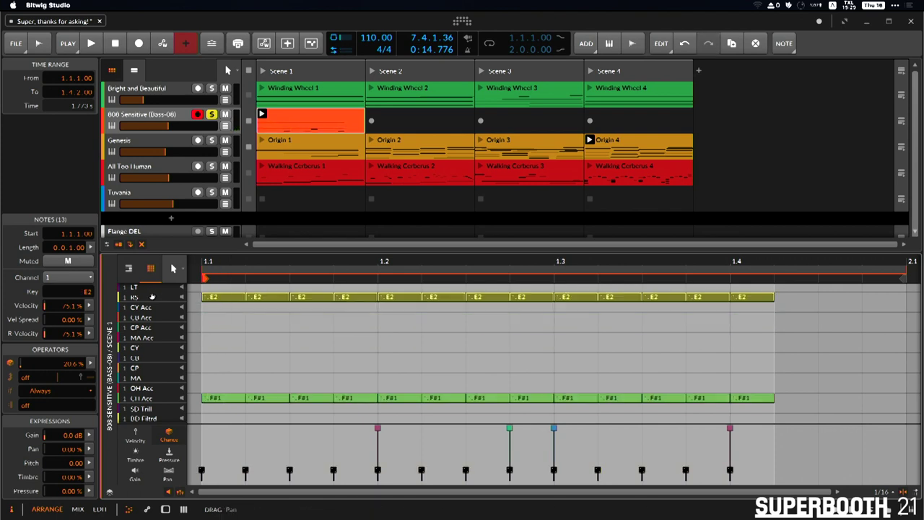
drag(50, 363, 51, 304)
key(space)
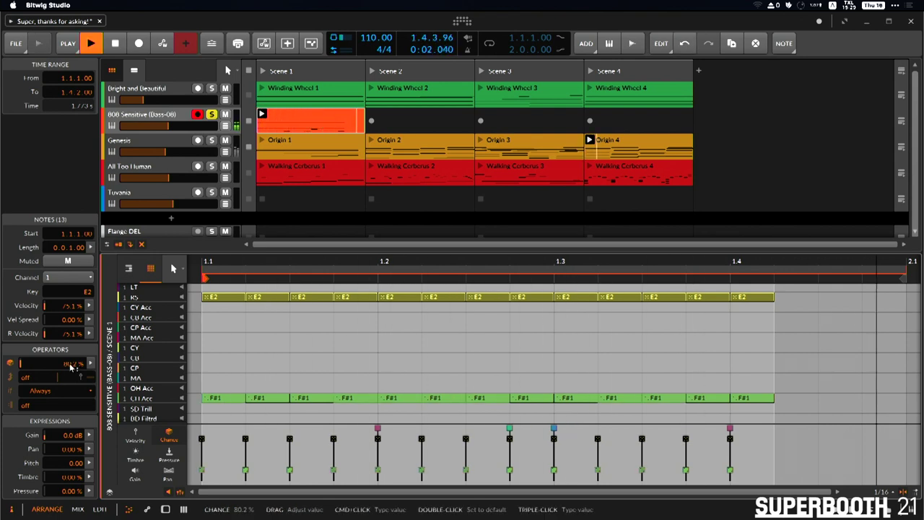
Reselect all 13 E2 notes and set their chance to 69.8%.
click(259, 352)
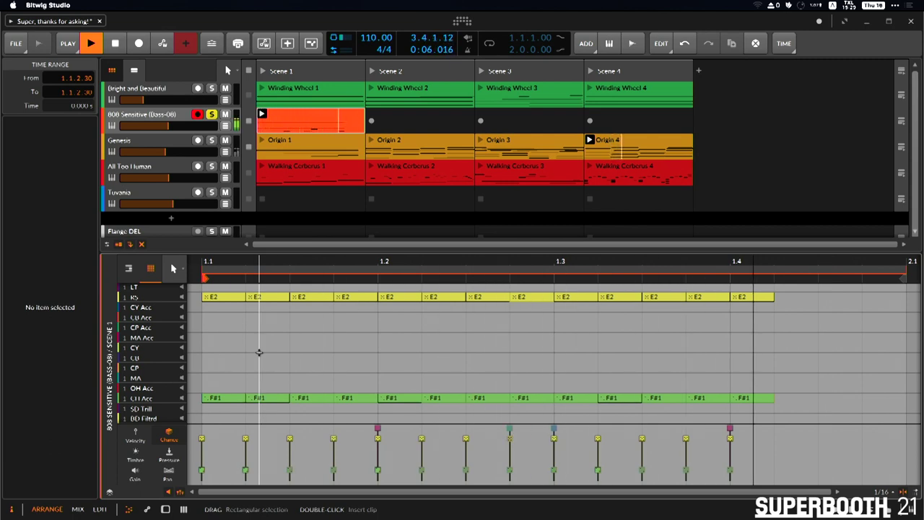
key(super+a)
drag(69, 367, 69, 374)
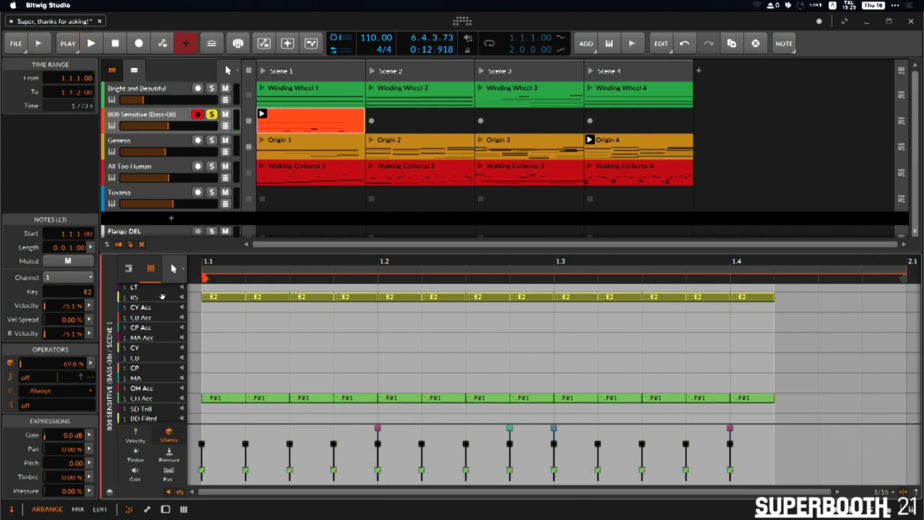
click(135, 438)
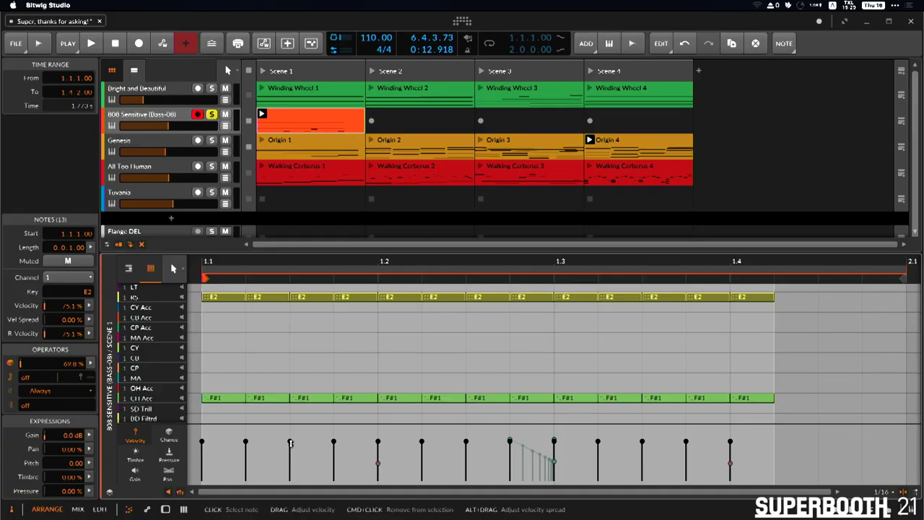
Drag the E2 notes' velocity down to 59.9%.
drag(290, 444, 290, 452)
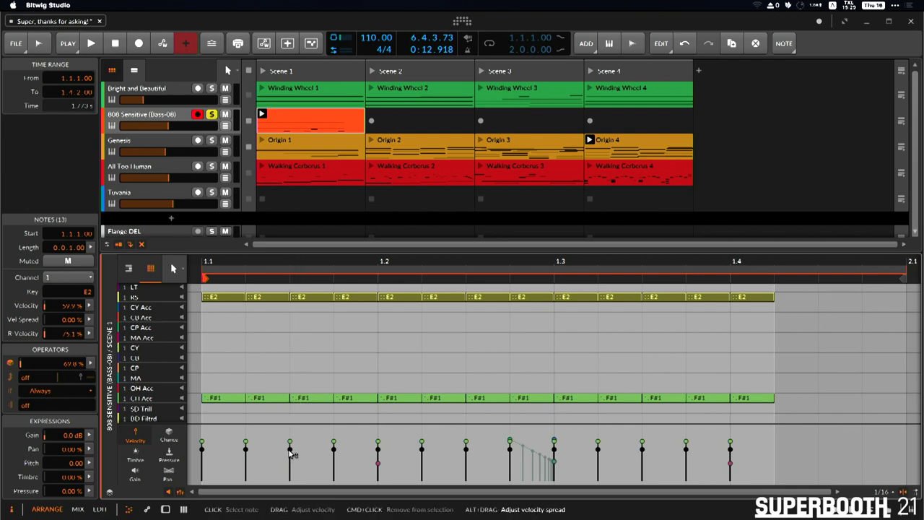
Add a 37.3% velocity spread to the E2 notes and play the clip to hear it.
drag(292, 453, 303, 435)
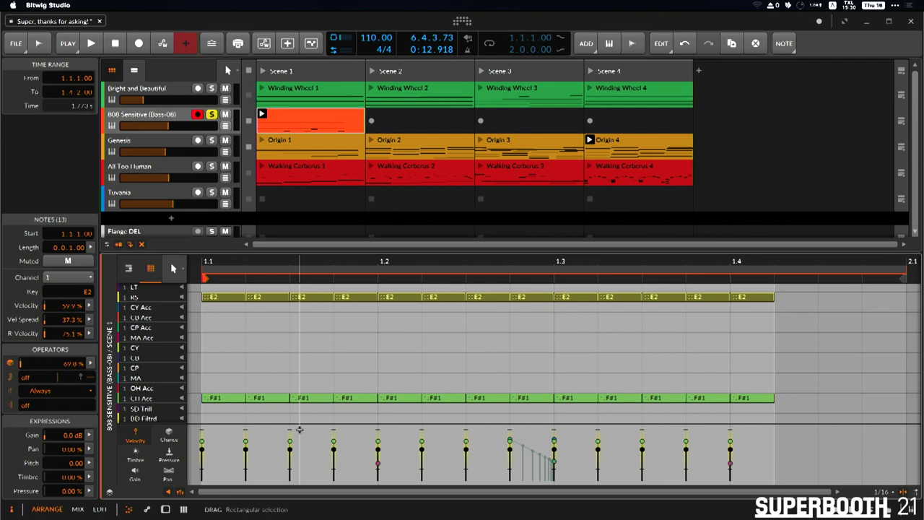
key(space)
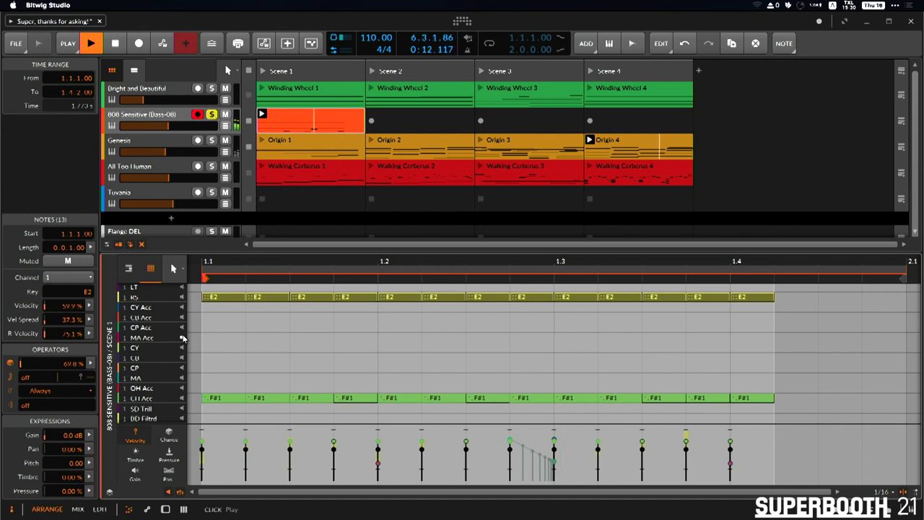
key(space)
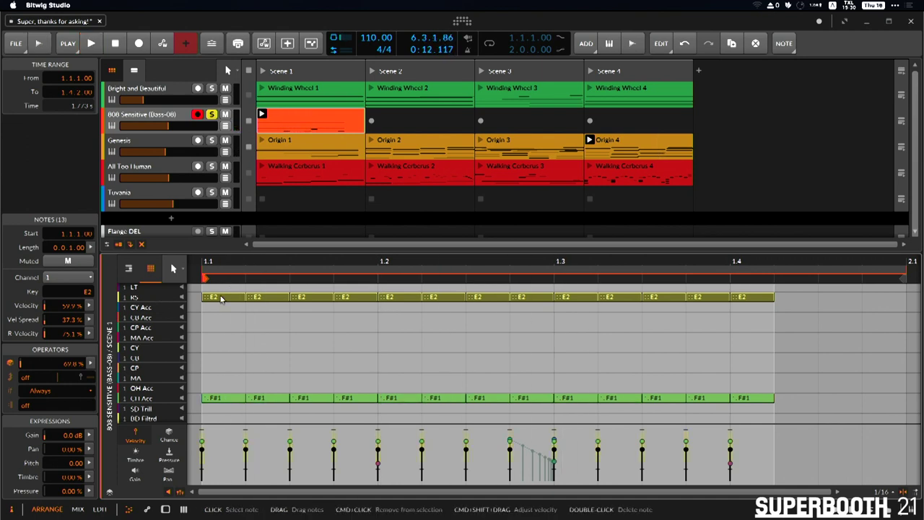
Copy the 13 E2 notes down to the MA Acc row as C2 with velocity 86.1%.
drag(221, 299, 221, 341)
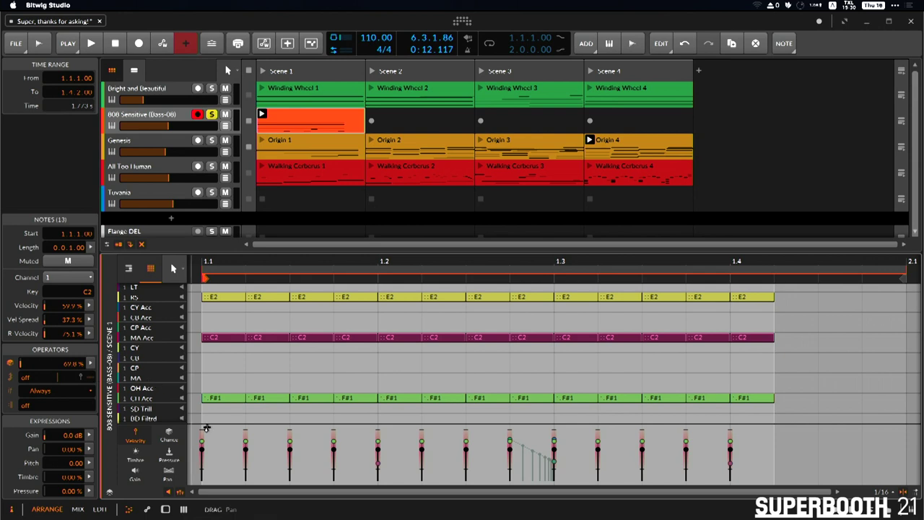
drag(202, 451, 201, 433)
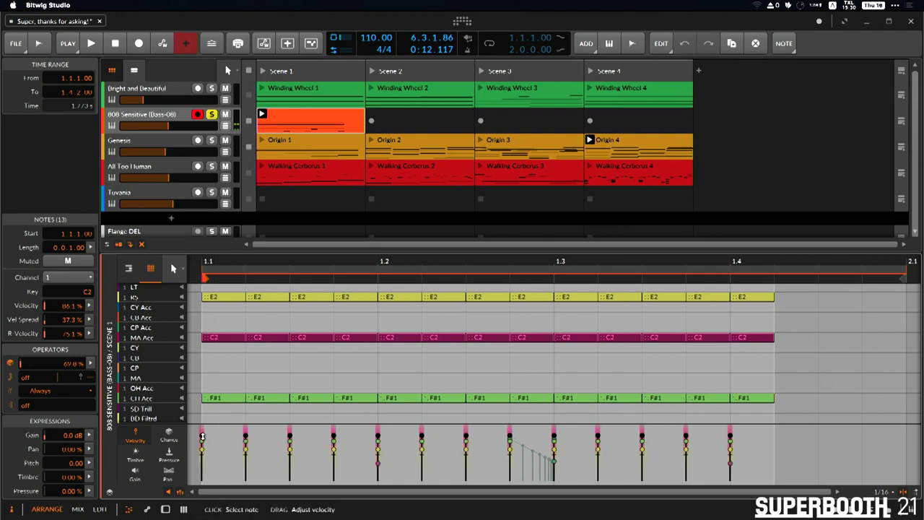
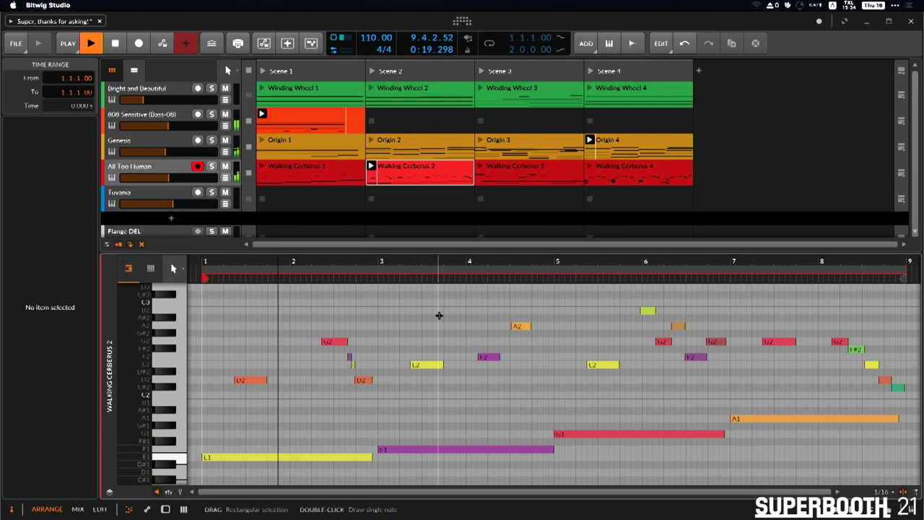
Stop playback, select twelve Walking Cerberus 2 notes and bring up the play-condition list.
key(space)
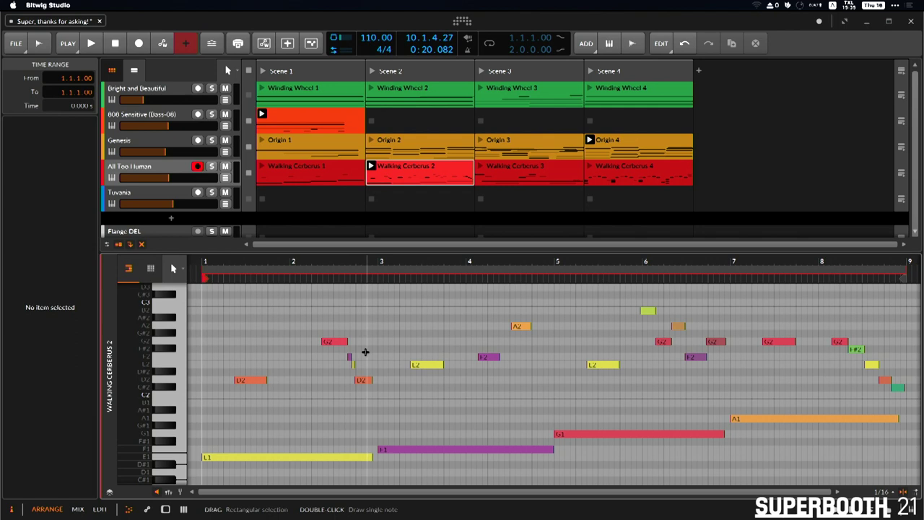
drag(348, 346, 377, 390)
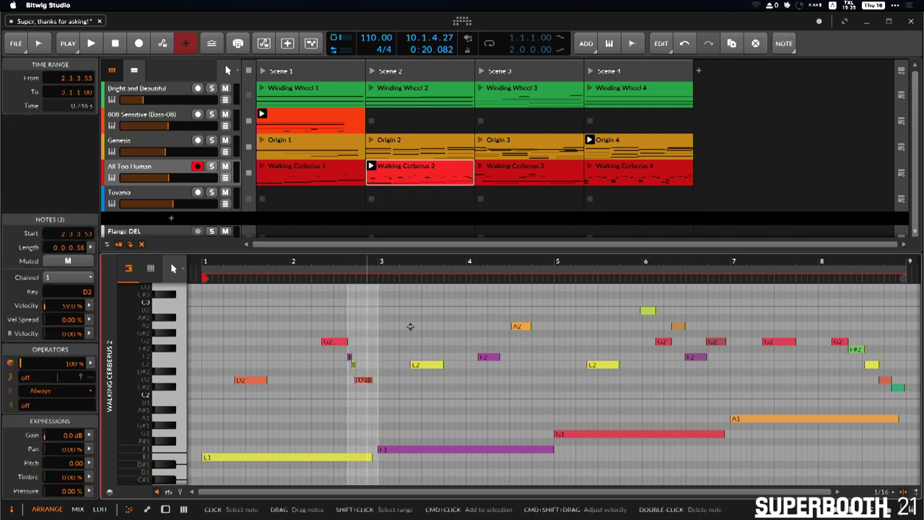
drag(518, 311, 543, 352)
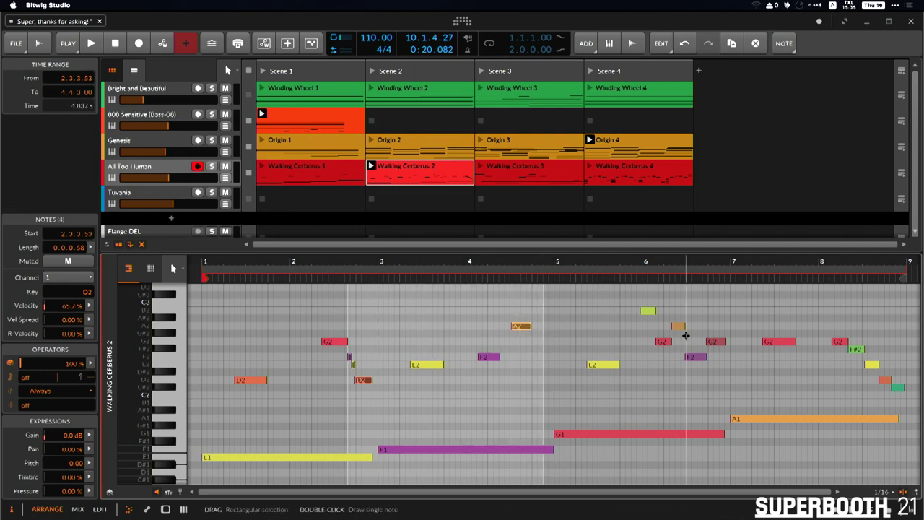
drag(664, 307, 721, 371)
drag(856, 334, 908, 394)
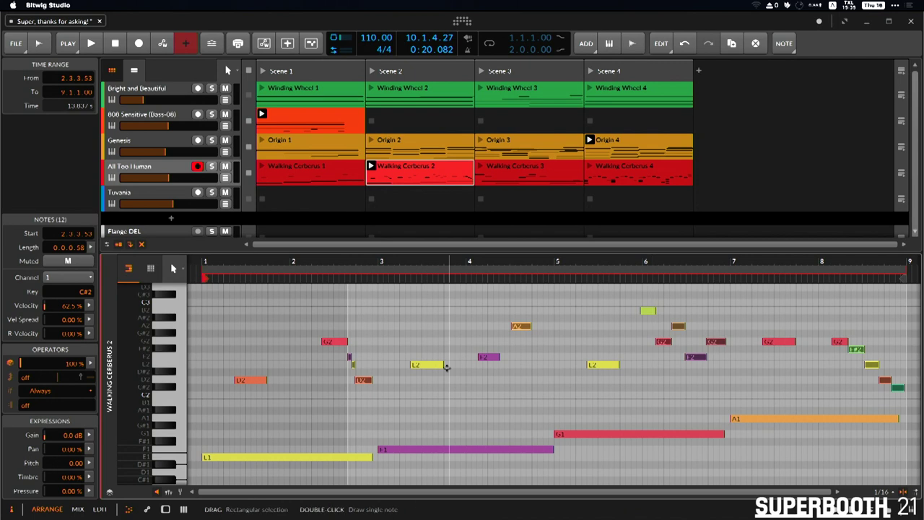
click(45, 391)
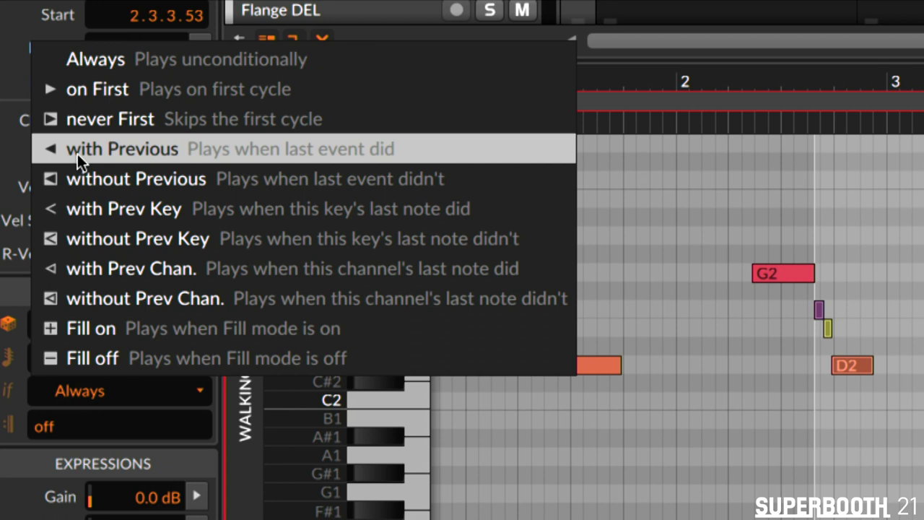
Give the twelve notes the 'with Previous' condition, then select G2, F2 and two more notes.
click(77, 154)
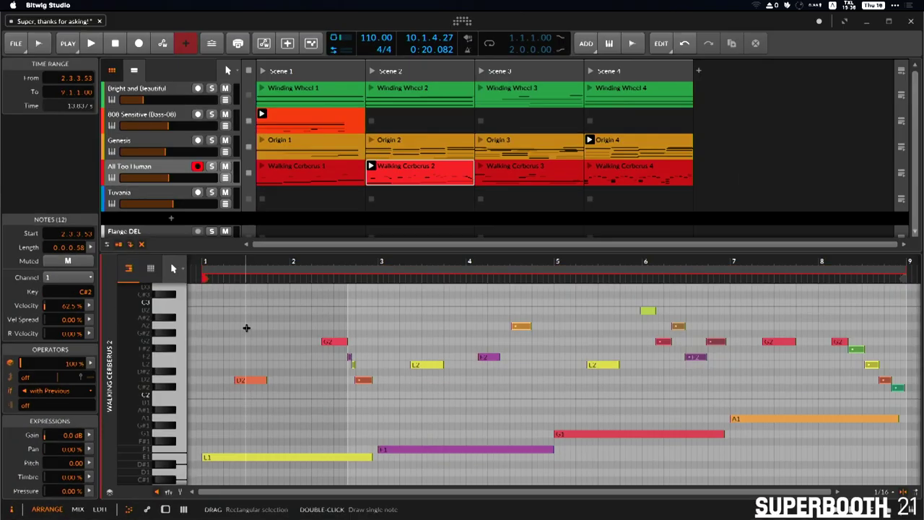
drag(328, 312, 325, 354)
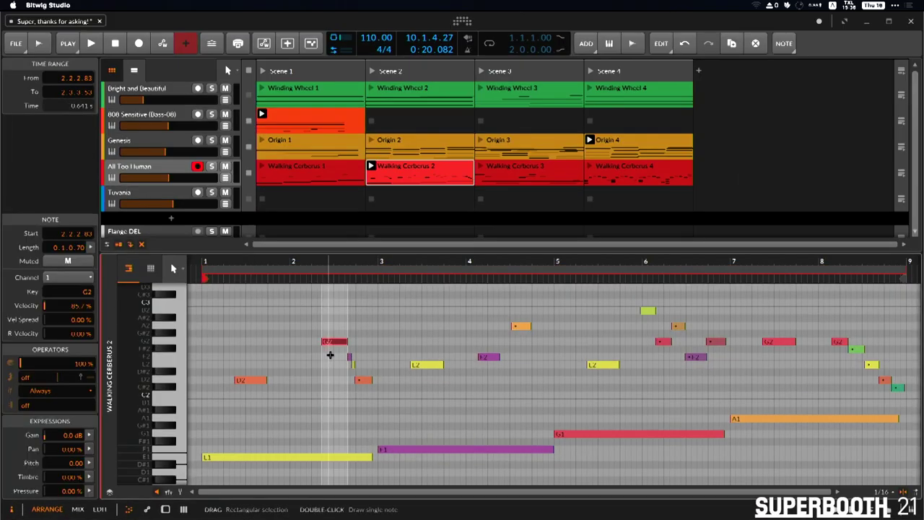
shift+click(488, 356)
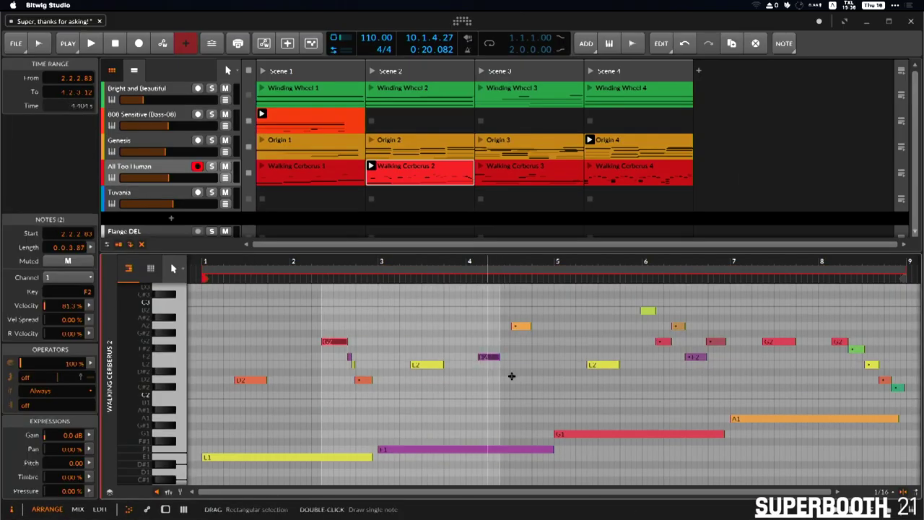
shift+click(647, 311)
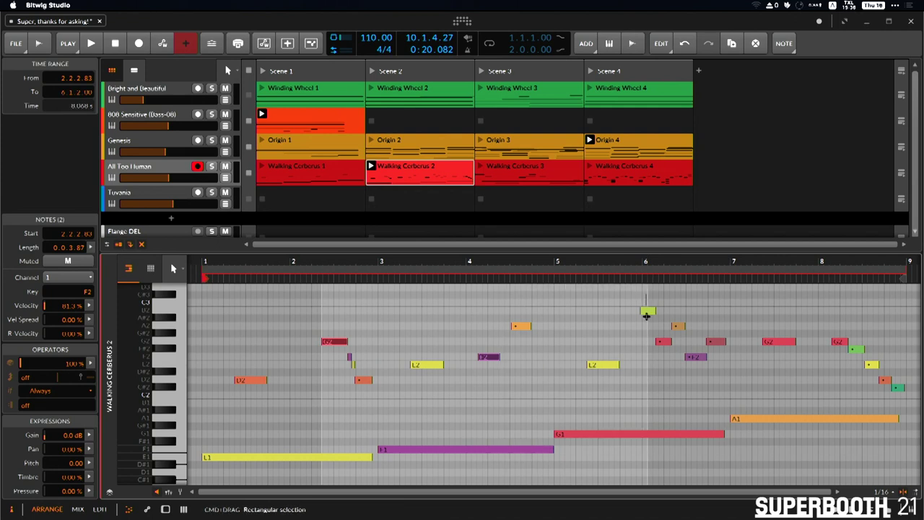
shift+click(839, 341)
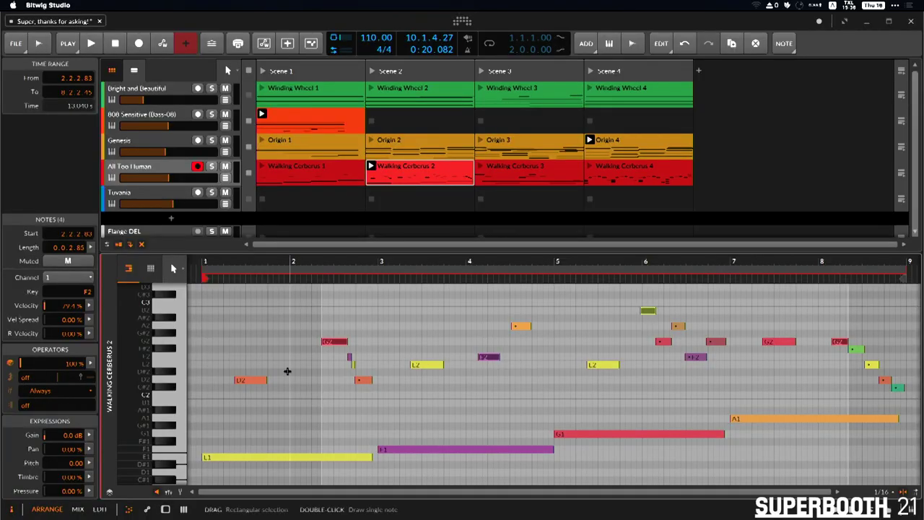
Set the four notes to 'without Prev Chan.' and start playback to hear them.
click(49, 393)
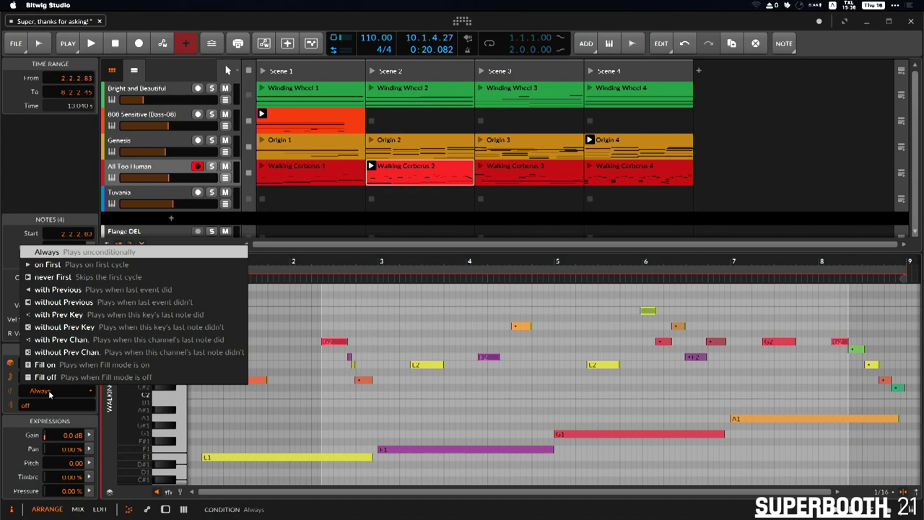
click(73, 352)
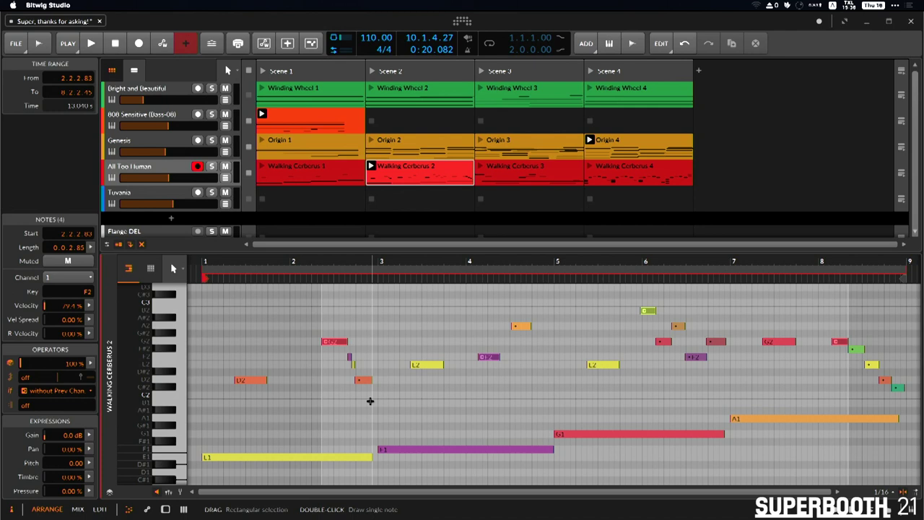
key(space)
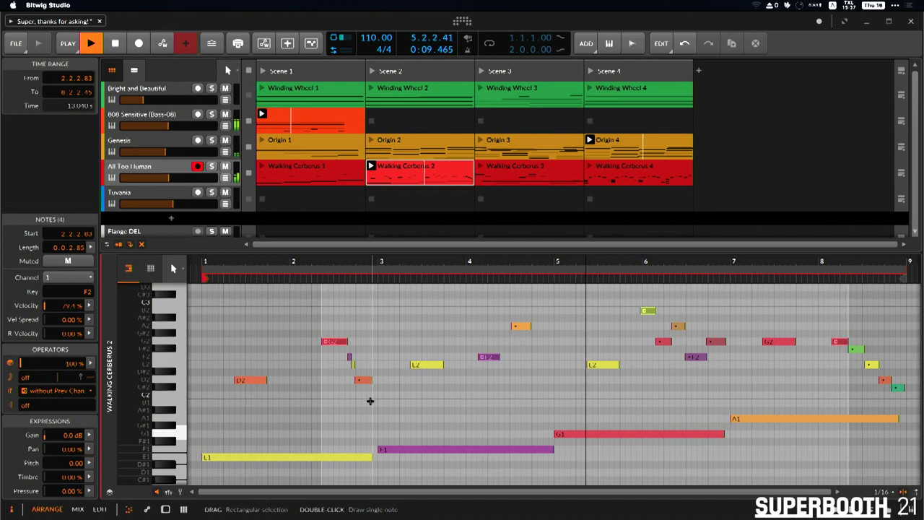
Set the four notes to 'Fill on', stop playback and open the Tuvania track.
click(58, 390)
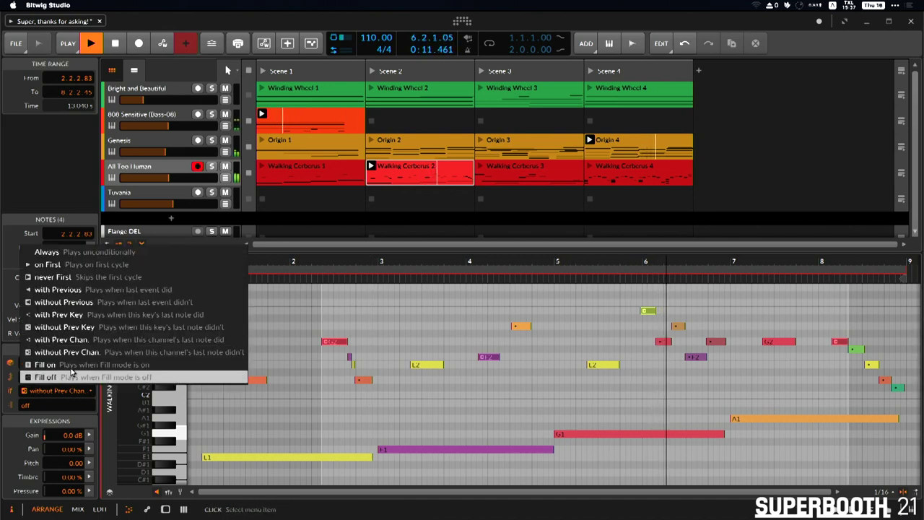
click(71, 366)
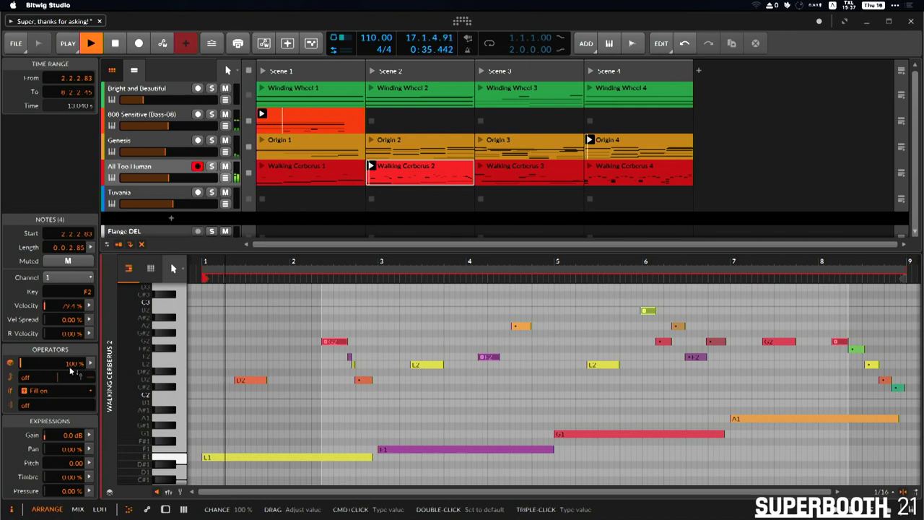
key(space)
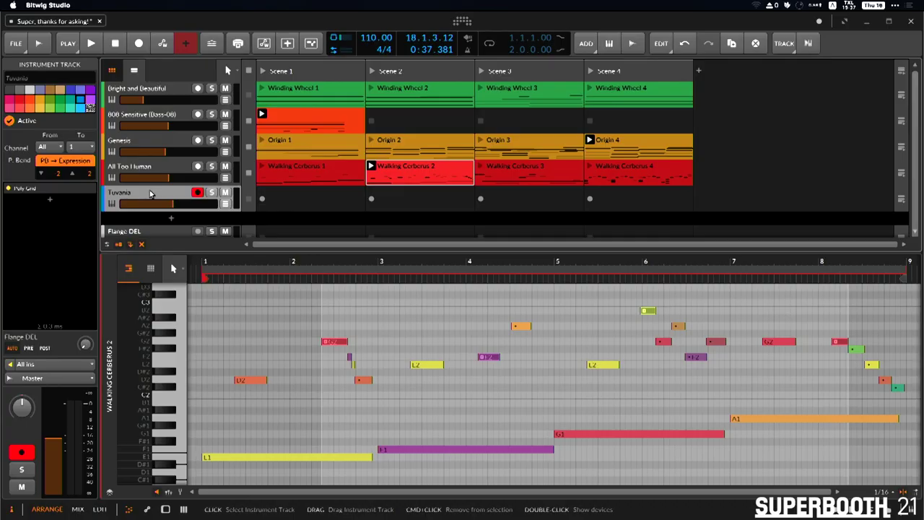
double_click(150, 193)
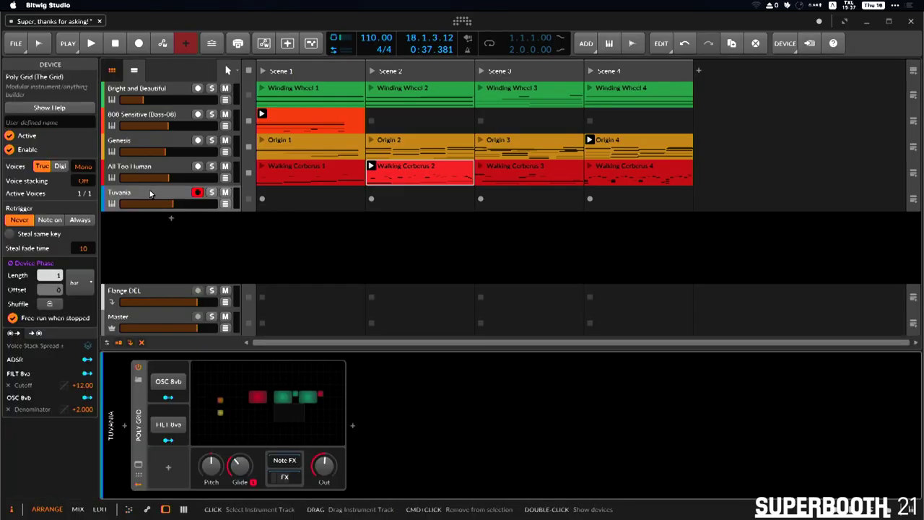
Open Tuvania's Poly Grid patch in the full Grid editor.
click(289, 409)
scroll(397, 293, right, 5)
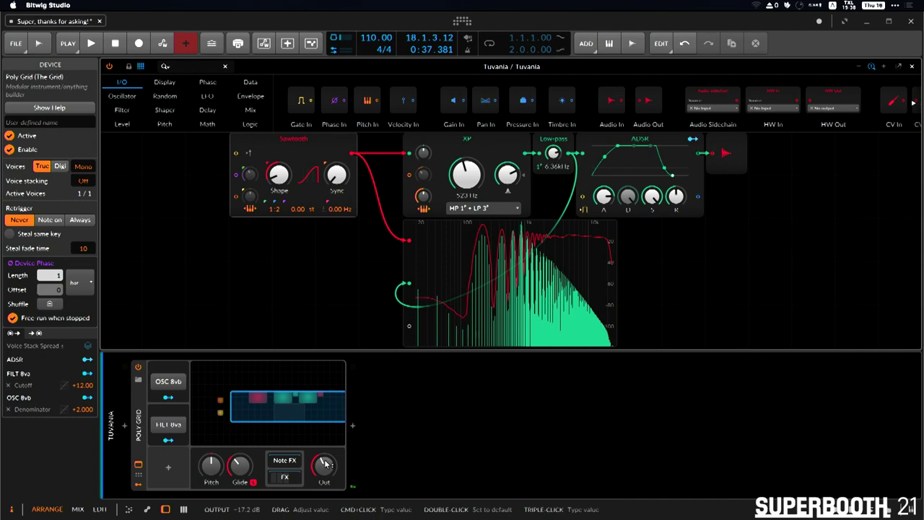
Turn off the Sawtooth's key tracking and set the XP filter's key tracking to 0%.
click(249, 211)
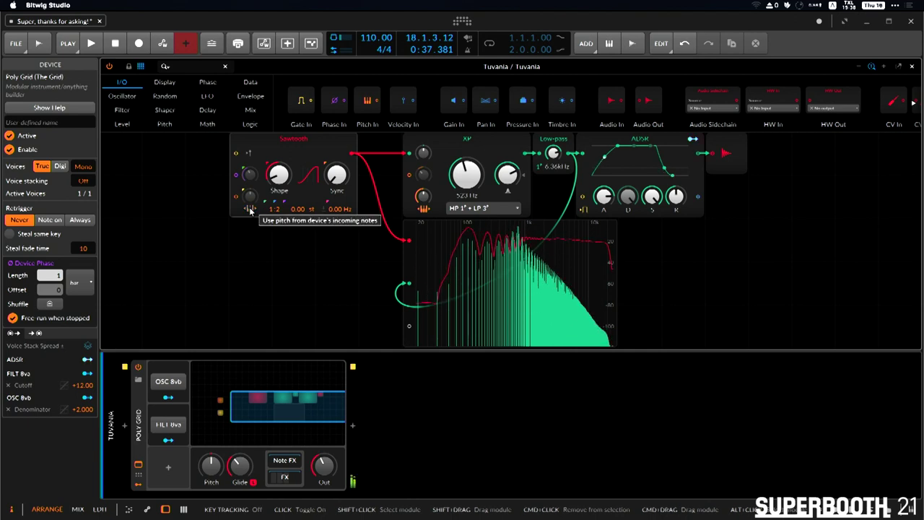
click(423, 204)
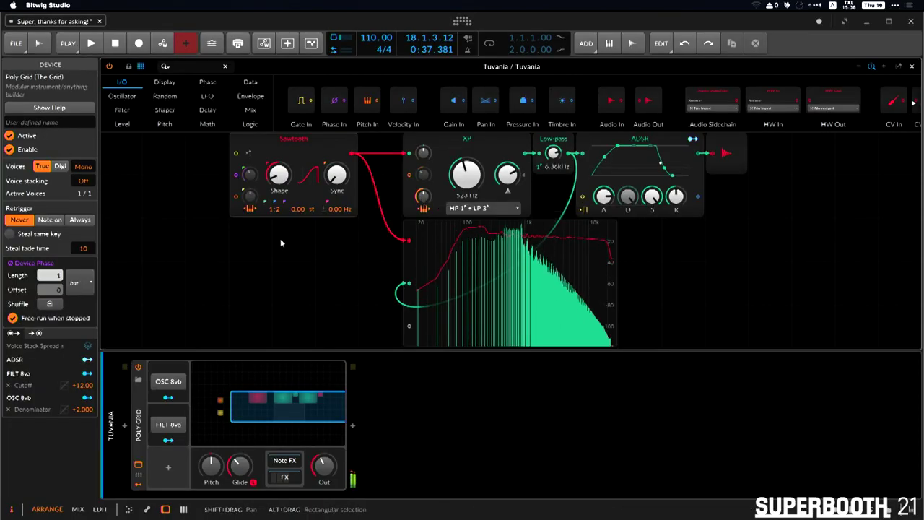
scroll(281, 243, left, 5)
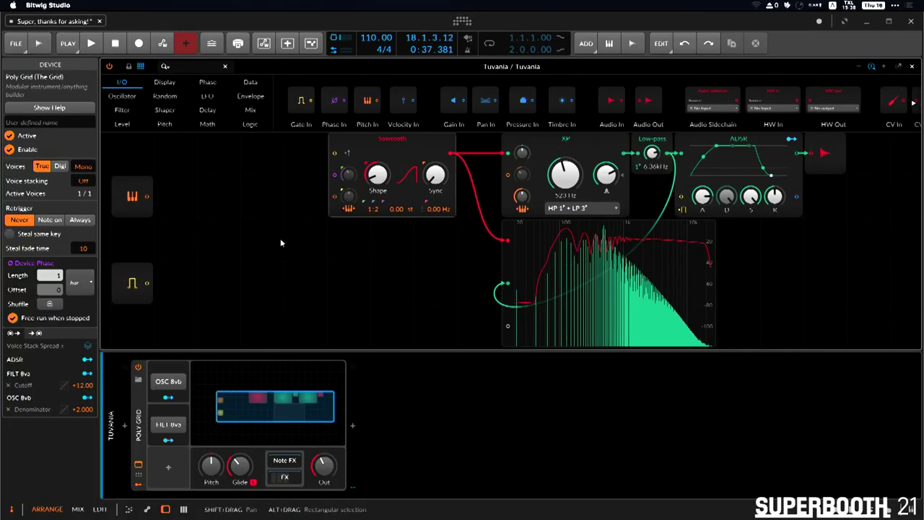
Disable the Sawtooth's pitch tracking and cable Pitch In into its pitch input.
click(350, 209)
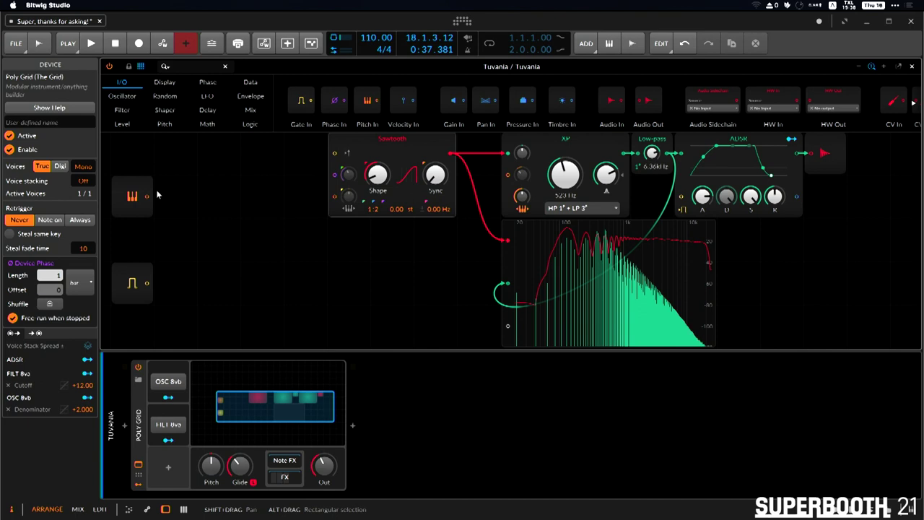
drag(148, 194, 350, 201)
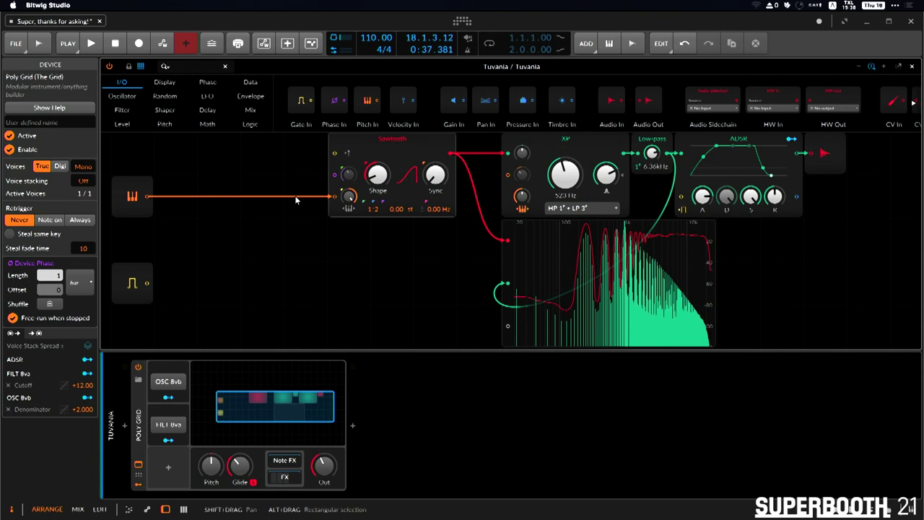
Insert a Level-category Sample/Hold on the pitch cable, triggered by Gate In.
click(122, 124)
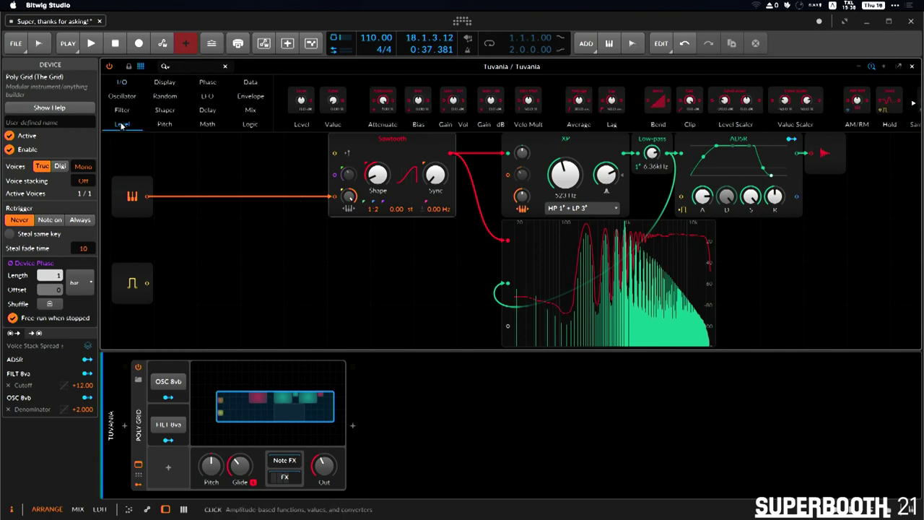
scroll(650, 105, right, 3)
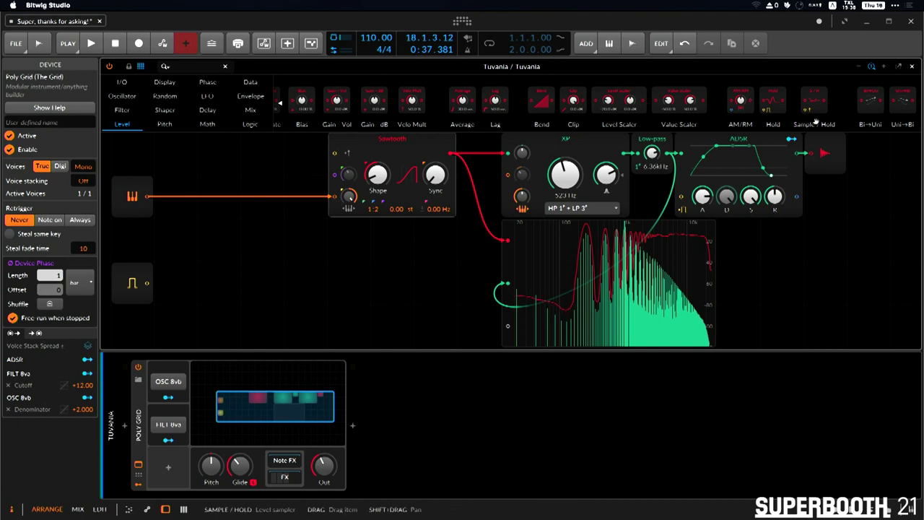
drag(818, 103, 331, 199)
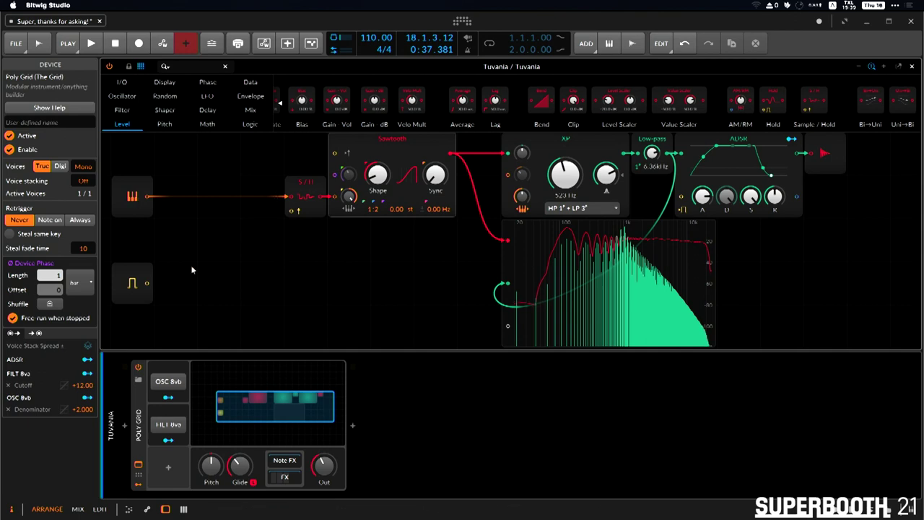
drag(276, 237, 293, 214)
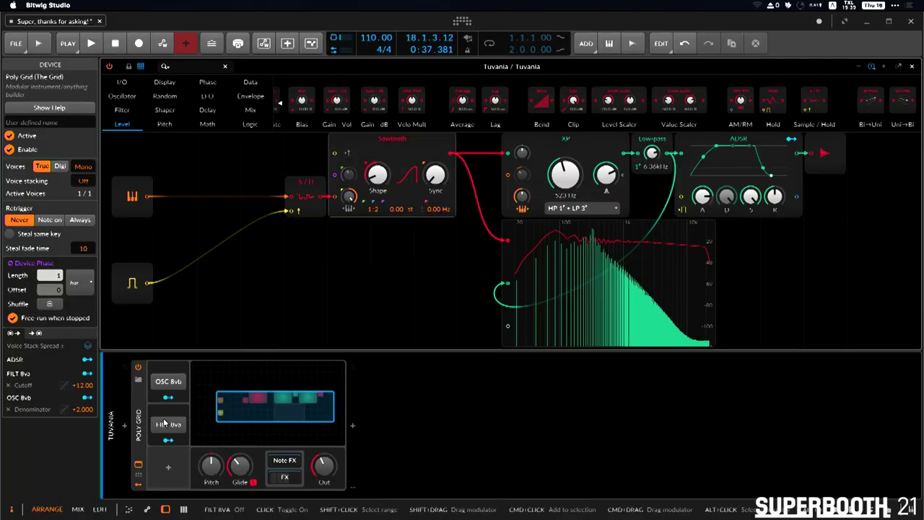
Close the Grid editor, launch the Winding Wheel 3 clip, and reopen Tuvania's Poly Grid.
key(Escape)
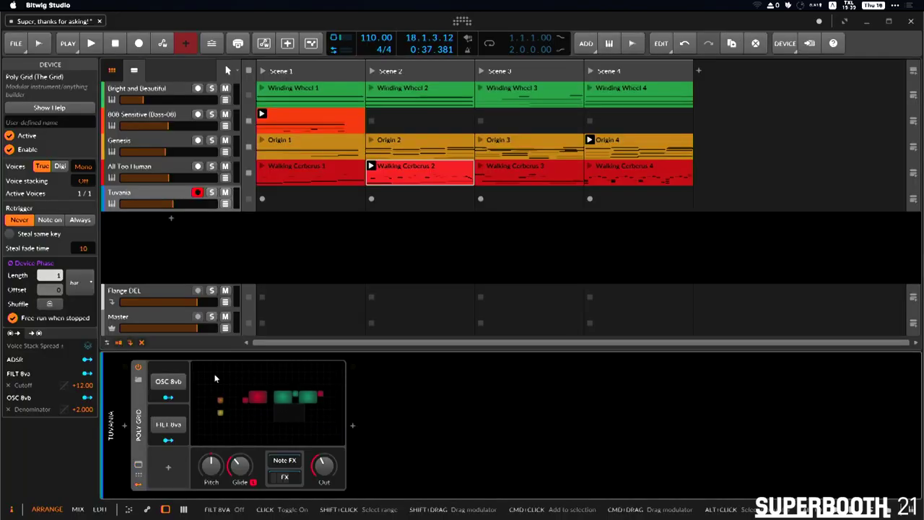
click(481, 89)
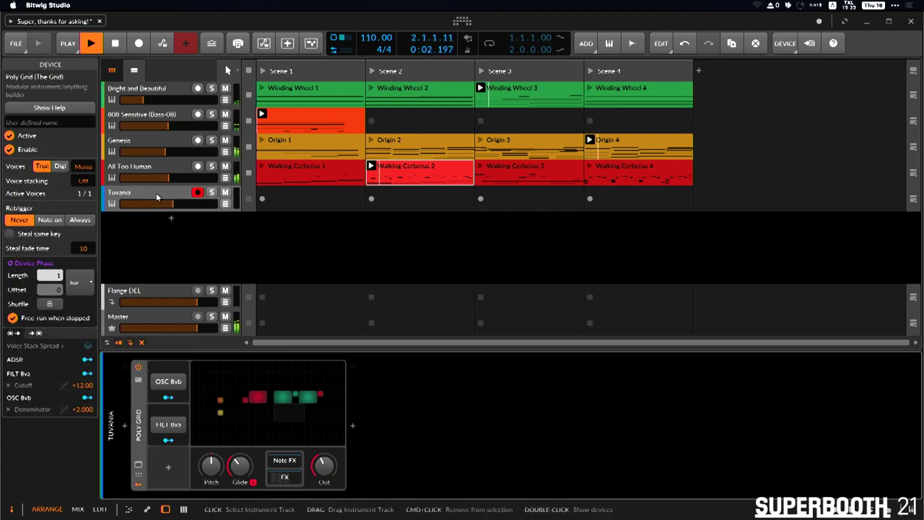
double_click(263, 402)
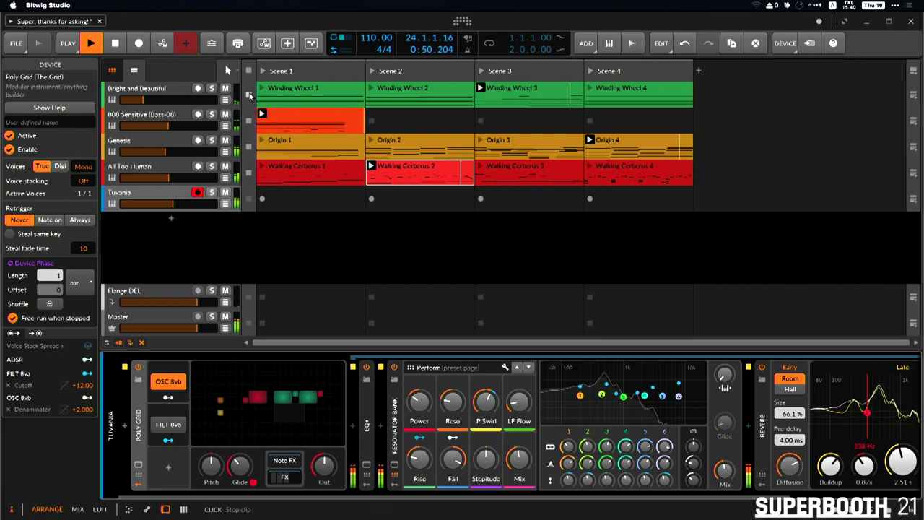
Select the Genesis track and raise its Poly Grid FX mix to 52.8%.
click(253, 148)
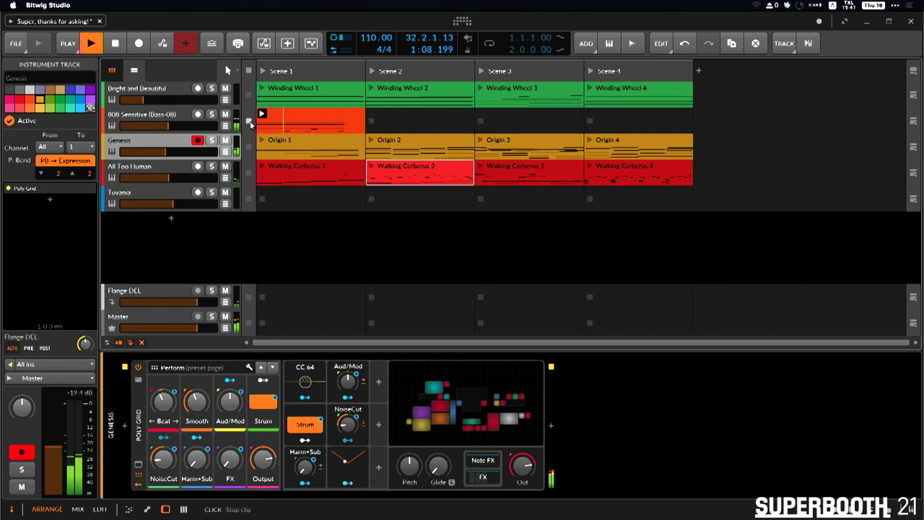
drag(229, 459, 196, 461)
drag(229, 459, 230, 450)
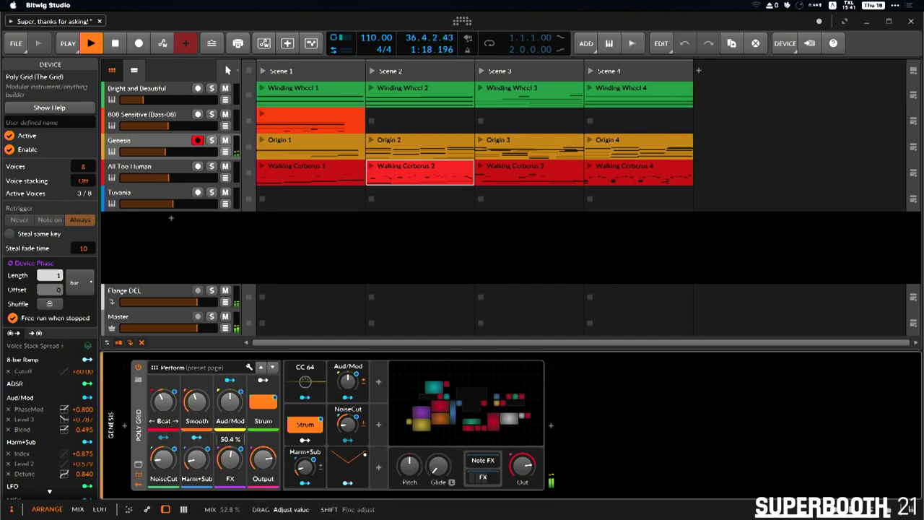